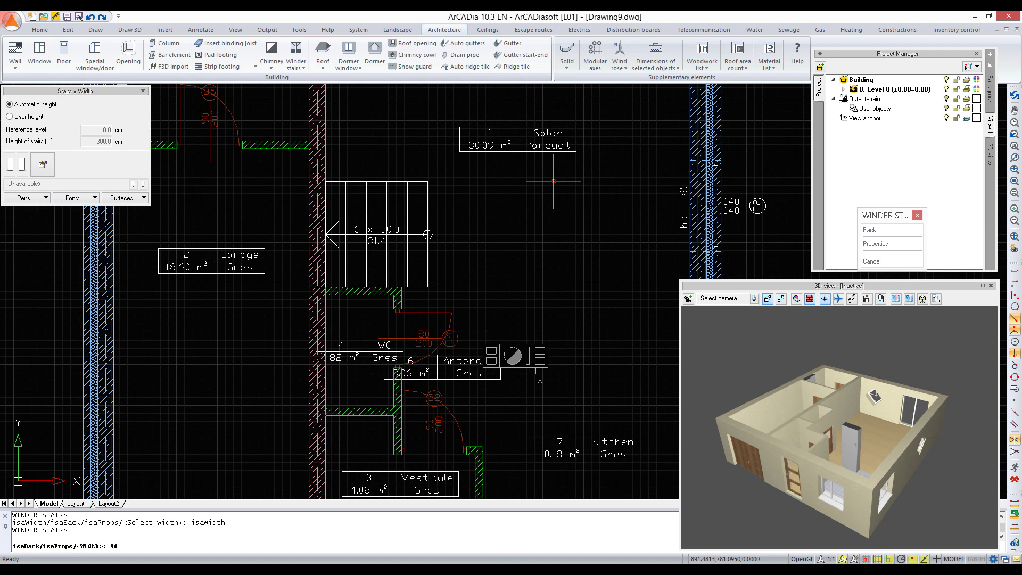
Step: Complete the winder stairs 90 cm wide, turning along the garage wall and ending in the Salon with 17 risers
{"action": "key", "text": "Return"}
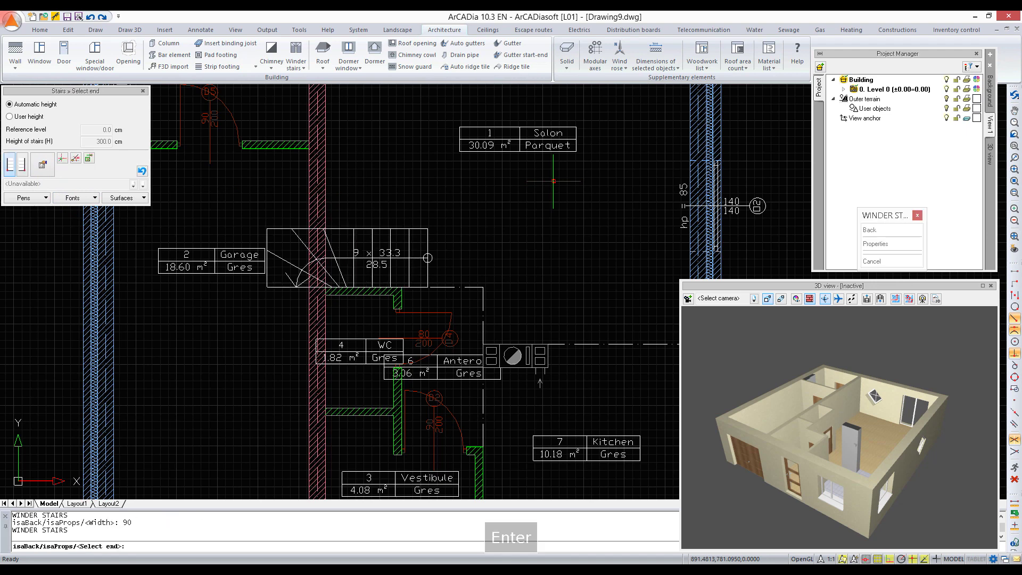
{"action": "left_click", "coordinate": [325, 140]}
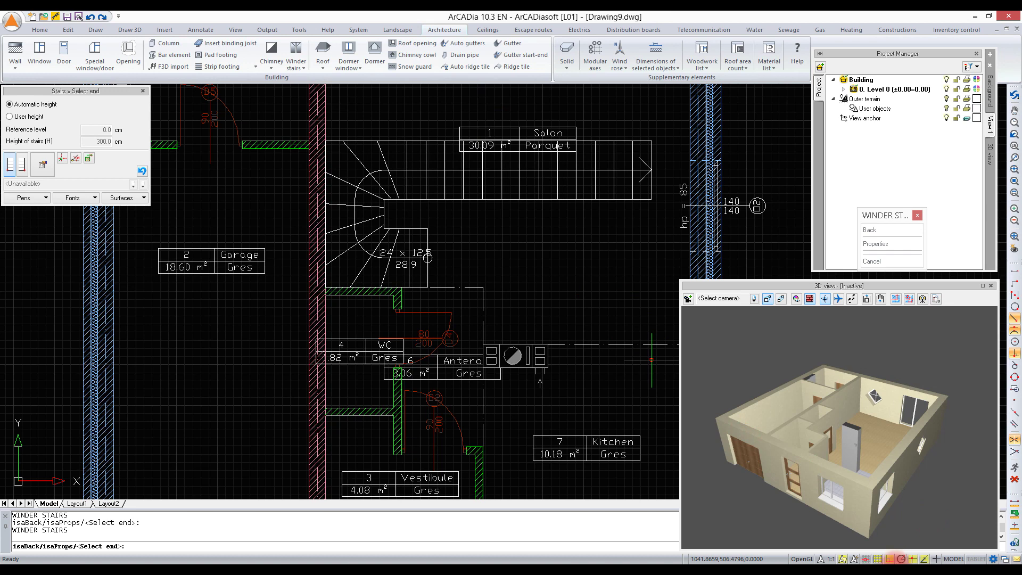
{"action": "left_click", "coordinate": [890, 559]}
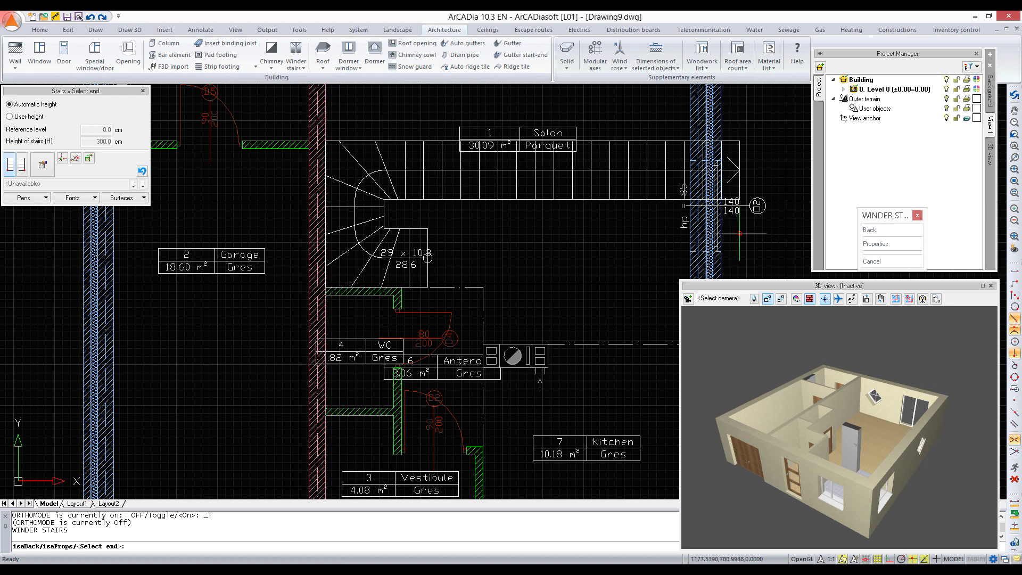
{"action": "left_click", "coordinate": [512, 211]}
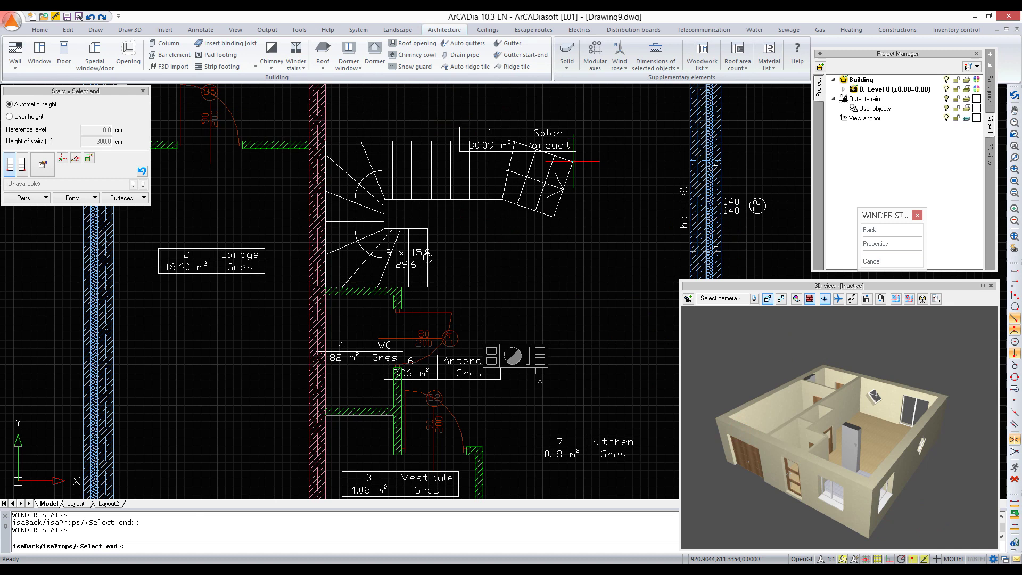
{"action": "key", "text": "Return"}
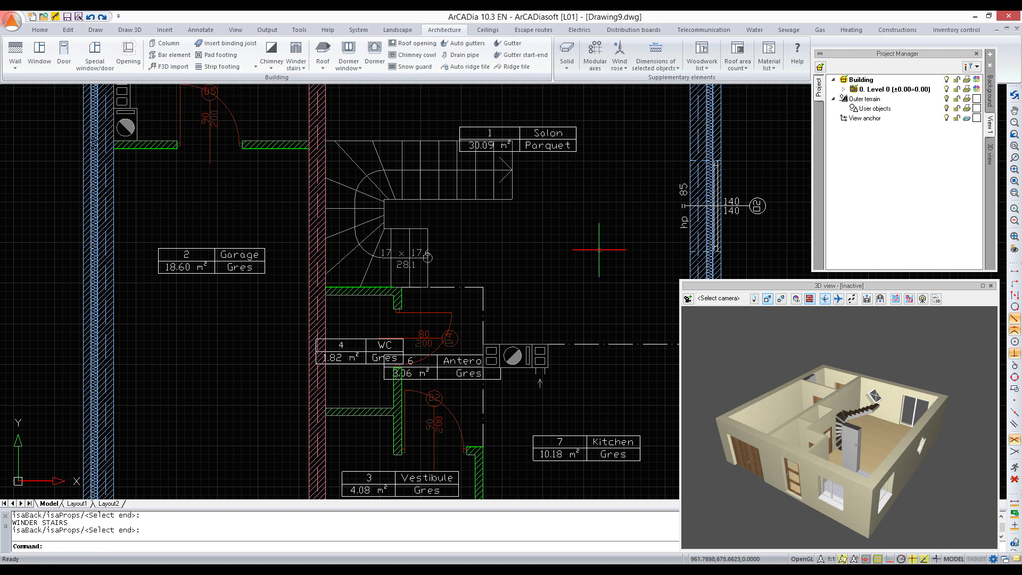
Step: Open the properties of the new winder stairs and set their tread depth to 28 cm
{"action": "left_click", "coordinate": [438, 180]}
{"action": "left_click", "coordinate": [378, 137]}
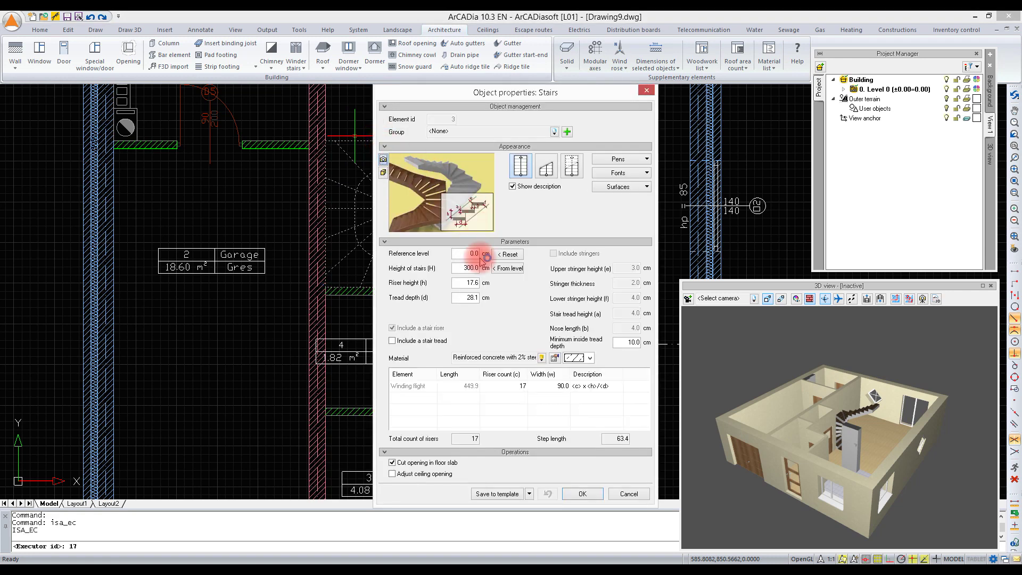
{"action": "double_click", "coordinate": [617, 437]}
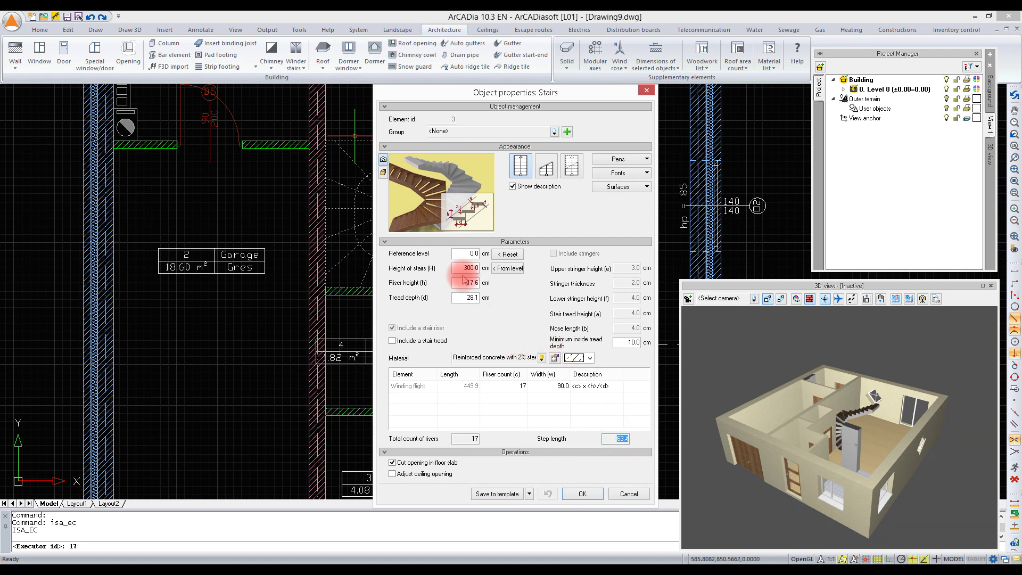
{"action": "double_click", "coordinate": [467, 298]}
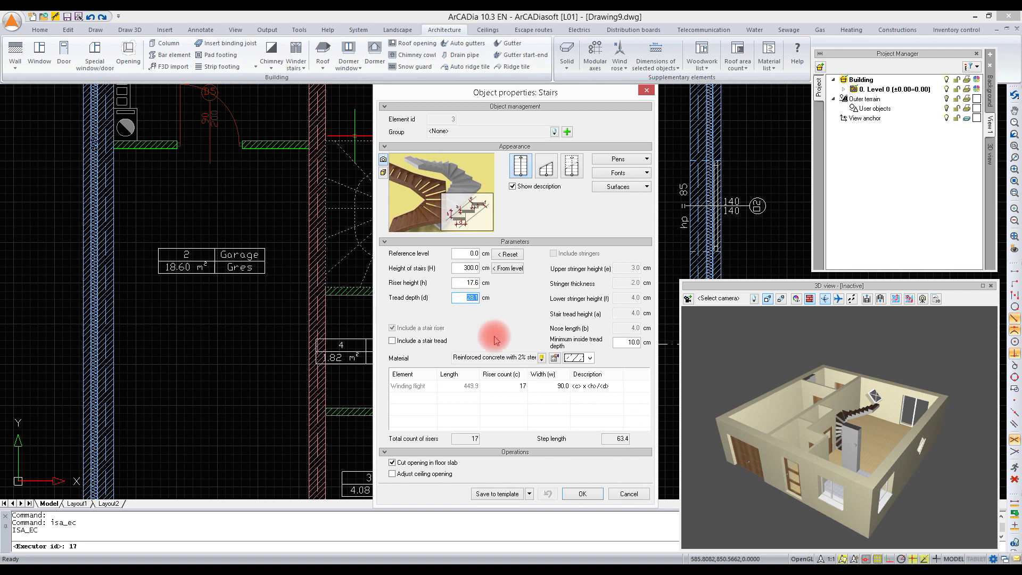
{"action": "type", "text": "2"}
{"action": "left_click", "coordinate": [467, 282]}
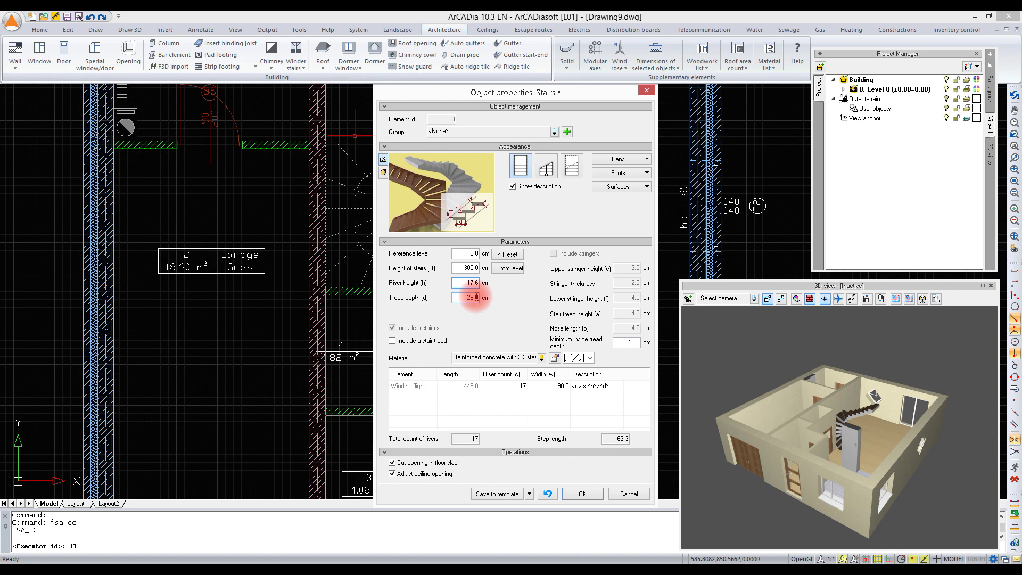
{"action": "left_click", "coordinate": [474, 283]}
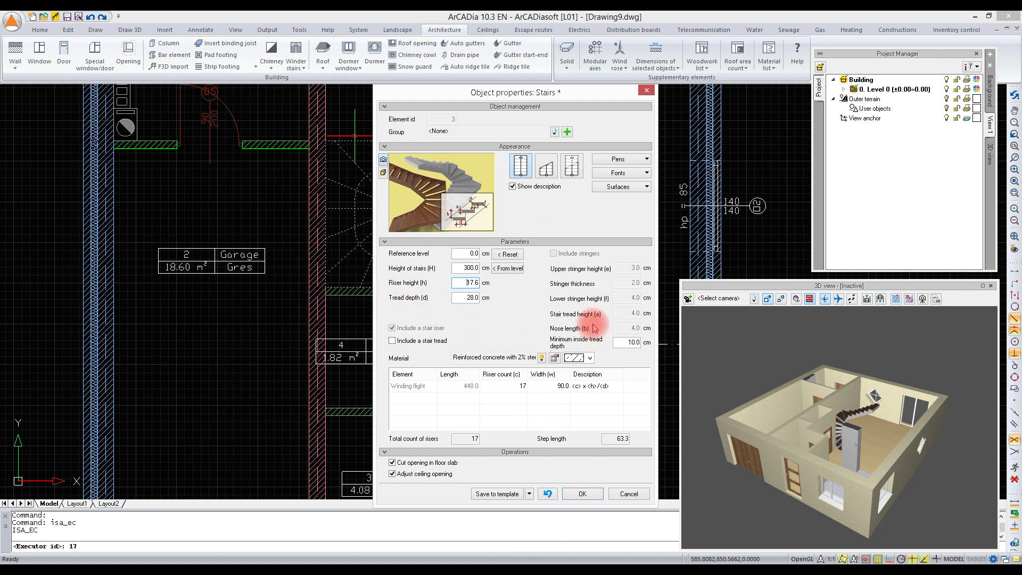
Step: Include stair treads and stringers in the winder stairs, checking them in the 3D preview
{"action": "left_click", "coordinate": [392, 340]}
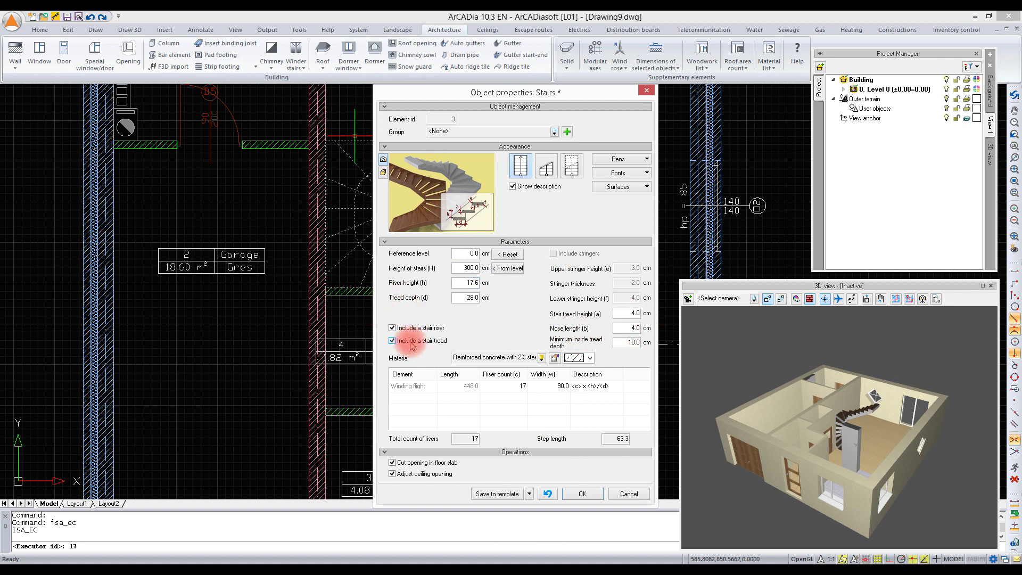
{"action": "left_click", "coordinate": [383, 173]}
{"action": "left_click_drag", "start_coordinate": [459, 195], "coordinate": [442, 211]}
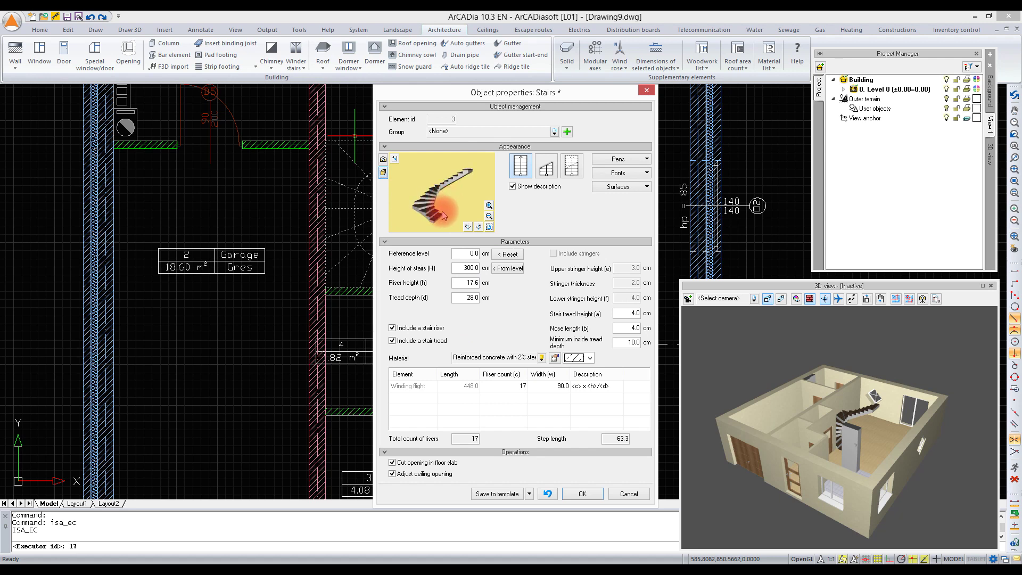
{"action": "left_click", "coordinate": [421, 327]}
{"action": "left_click", "coordinate": [554, 253]}
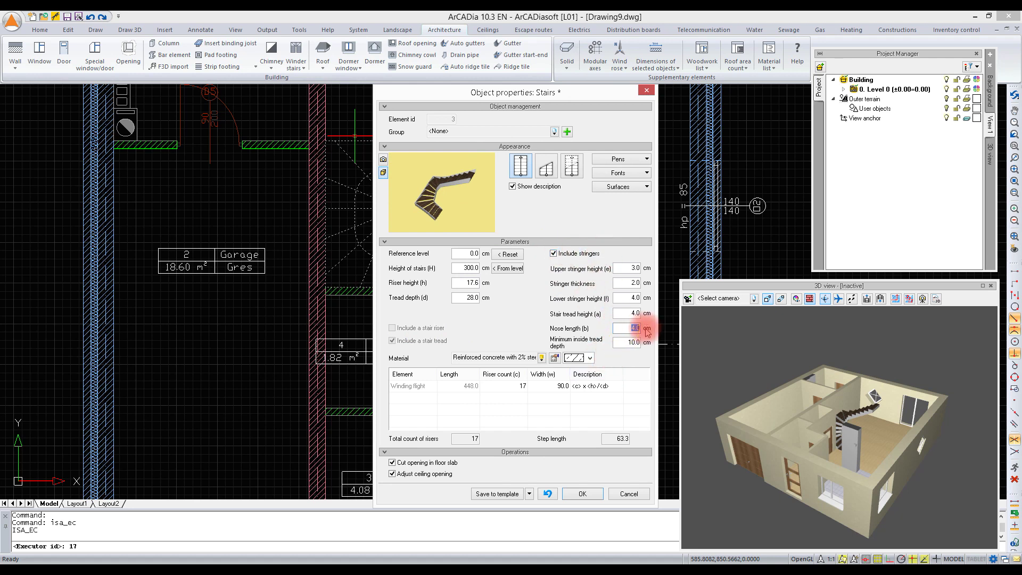
Step: Set the winder stairs' nose length to 1 cm and apply the modified properties
{"action": "double_click", "coordinate": [633, 328]}
{"action": "type", "text": "0"}
{"action": "key", "text": "BackSpace"}
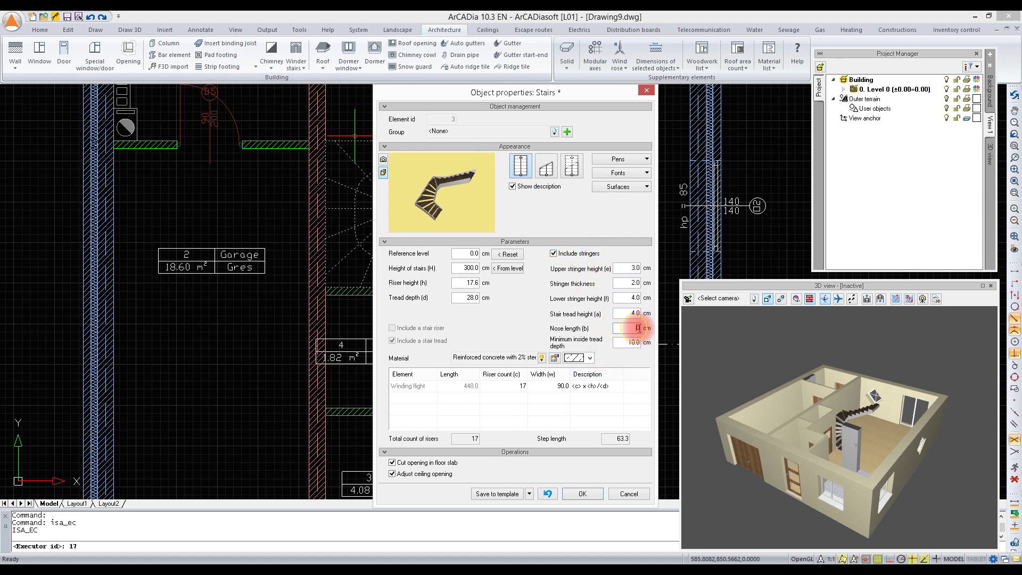
{"action": "type", "text": "1"}
{"action": "left_click", "coordinate": [585, 492]}
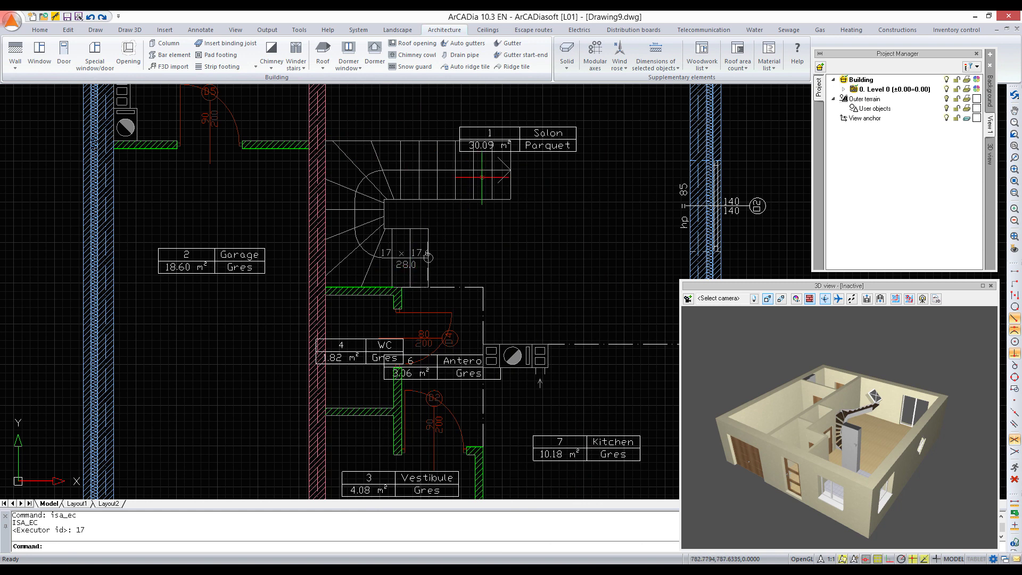
Step: Start a ramp in front of the garage entrance, using the User height option
{"action": "scroll", "coordinate": [485, 177], "scroll_direction": "down", "scroll_amount": 3}
{"action": "scroll", "coordinate": [485, 177], "scroll_direction": "down", "scroll_amount": 3}
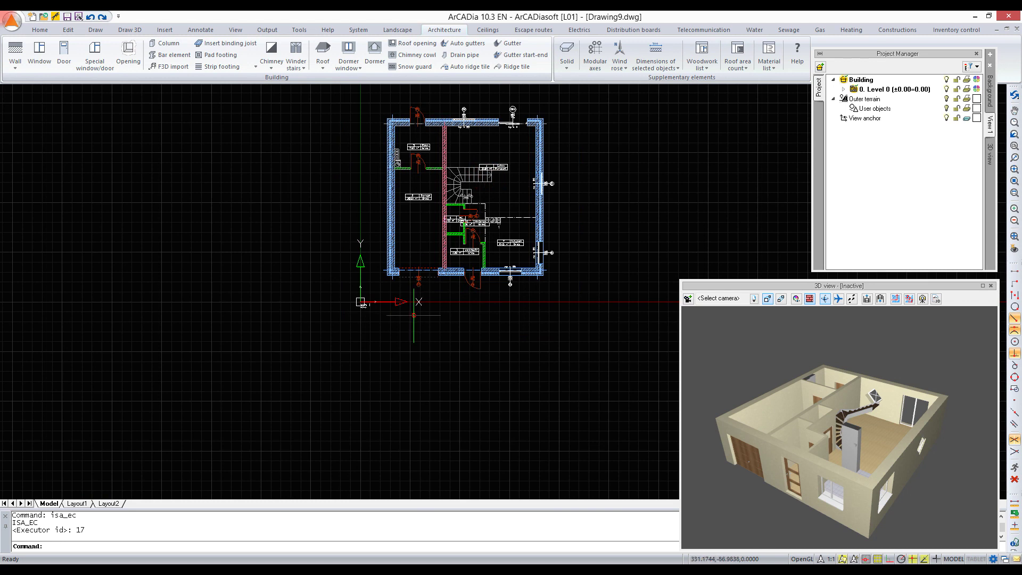
{"action": "scroll", "coordinate": [406, 308], "scroll_direction": "up", "scroll_amount": 2}
{"action": "scroll", "coordinate": [453, 309], "scroll_direction": "up", "scroll_amount": 1}
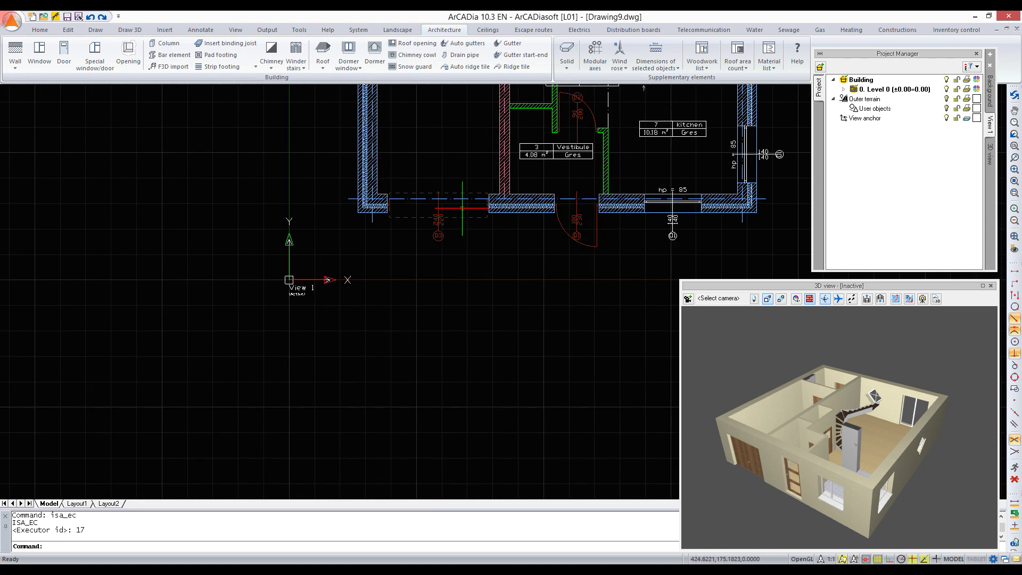
{"action": "left_click", "coordinate": [299, 71]}
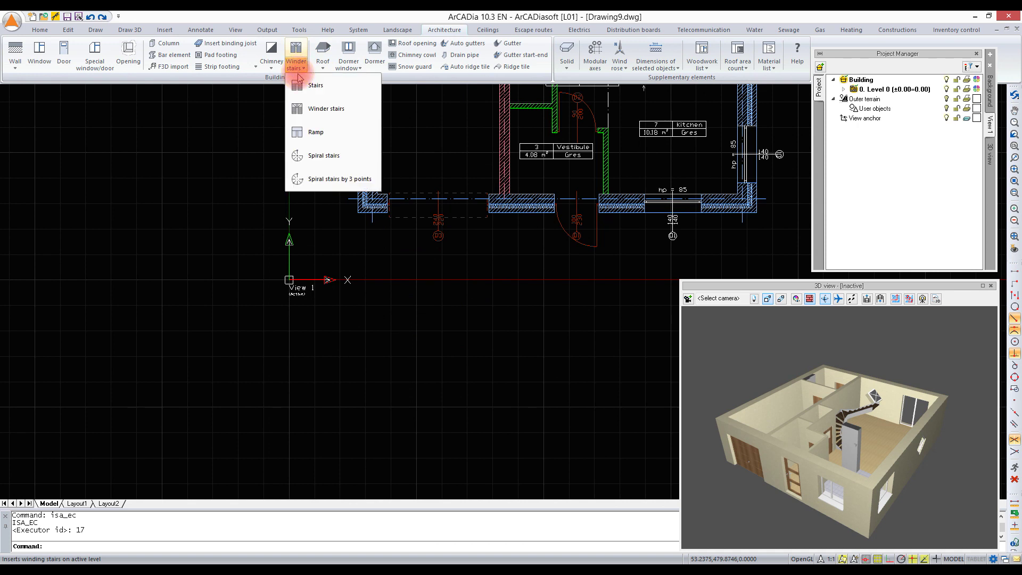
{"action": "left_click", "coordinate": [314, 140]}
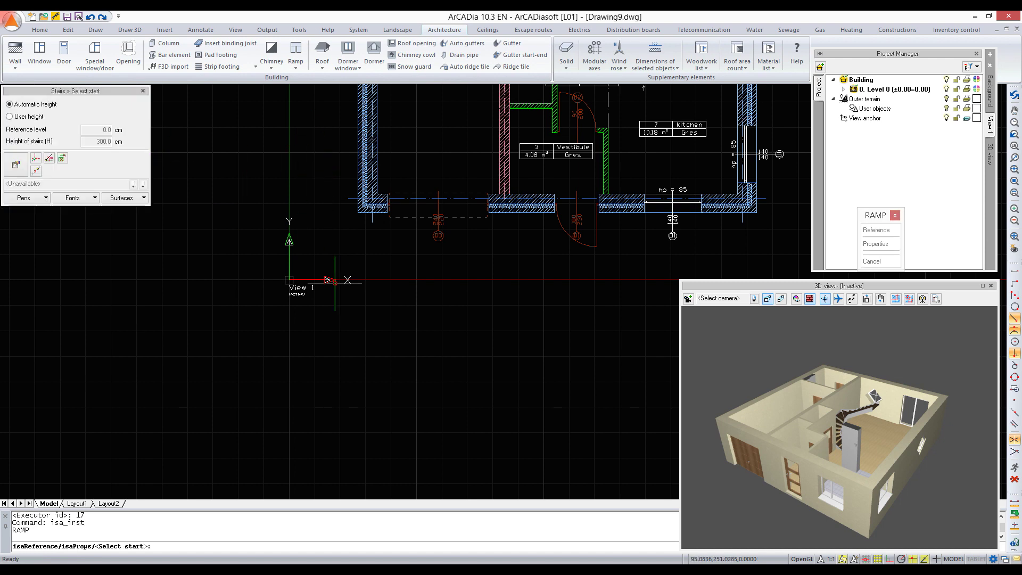
{"action": "left_click", "coordinate": [18, 117]}
Step: Try to set the ramp's reference level to -0.045 cm
{"action": "left_click", "coordinate": [98, 130]}
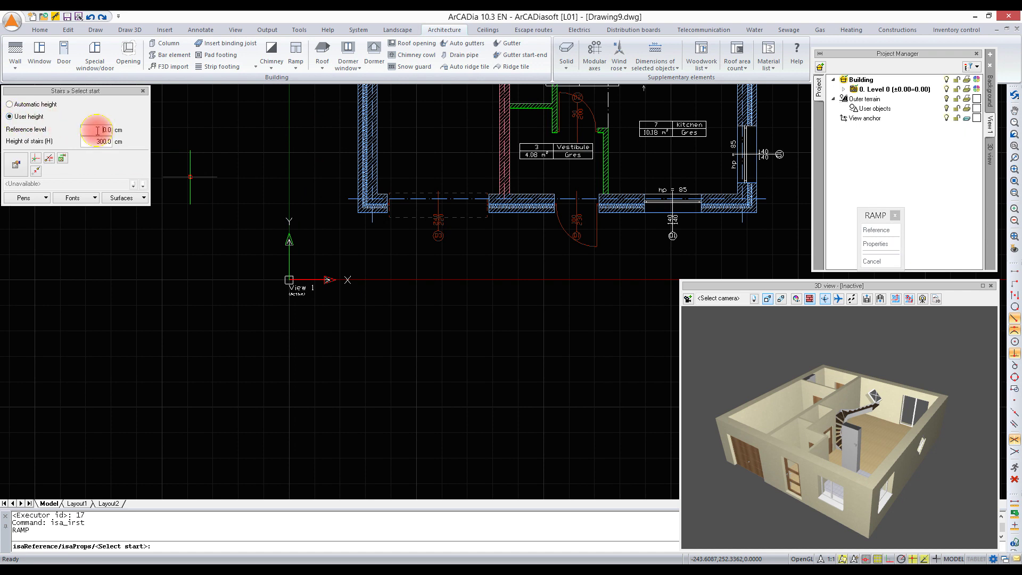
{"action": "type", "text": "-0.045"}
{"action": "key", "text": "Delete"}
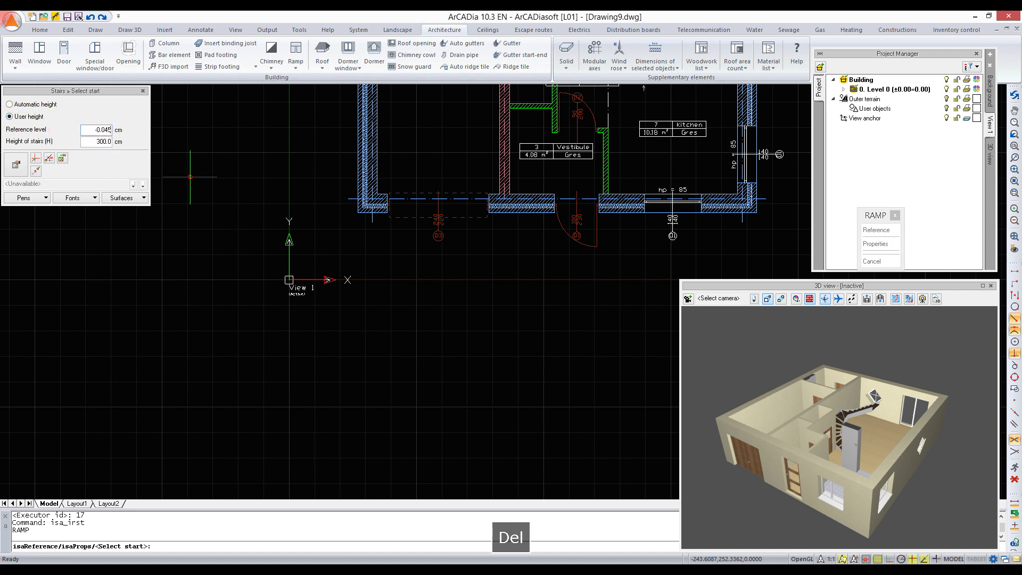
{"action": "left_click_drag", "start_coordinate": [97, 131], "coordinate": [128, 130]}
{"action": "type", "text": "-"}
{"action": "type", "text": "-"}
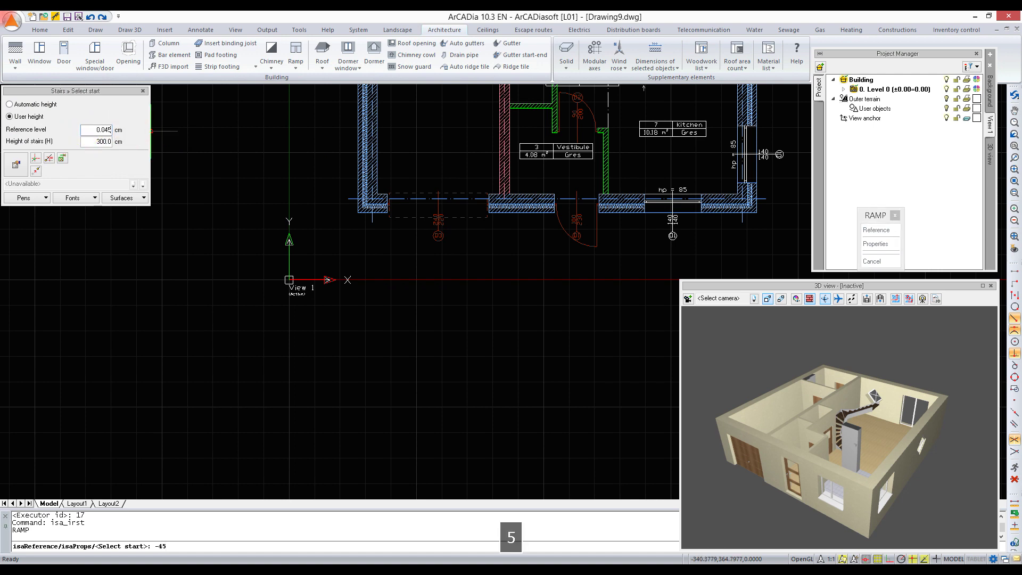
Step: Set the ramp's reference level to -45 cm and its height to 45 cm
{"action": "left_click_drag", "start_coordinate": [94, 129], "coordinate": [126, 130]}
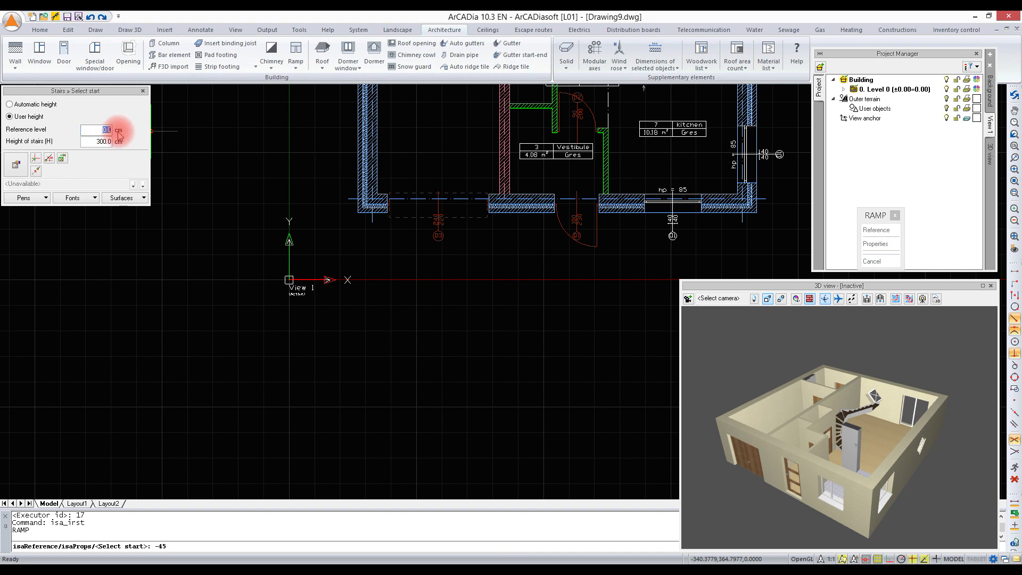
{"action": "type", "text": "4"}
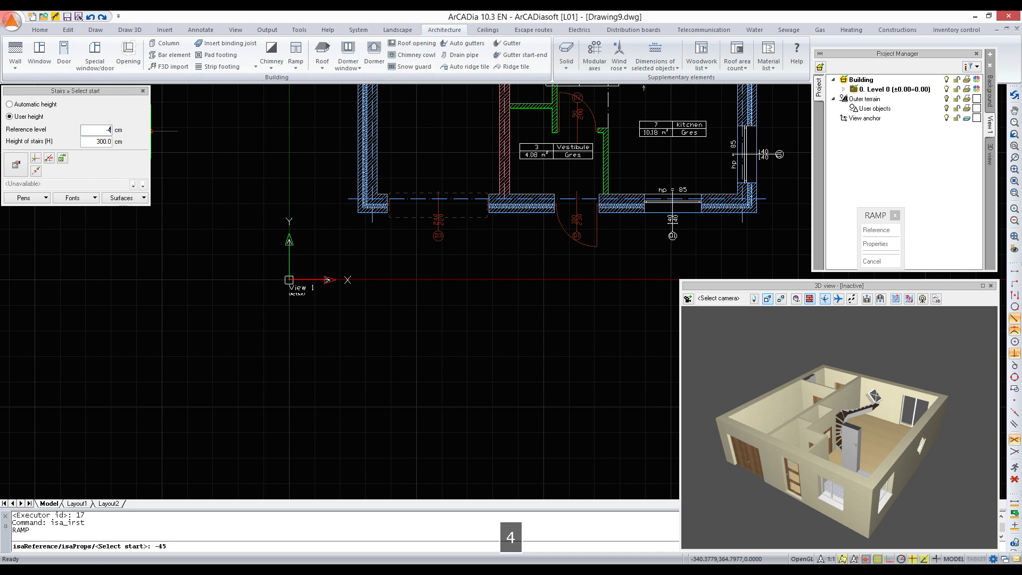
{"action": "type", "text": "5"}
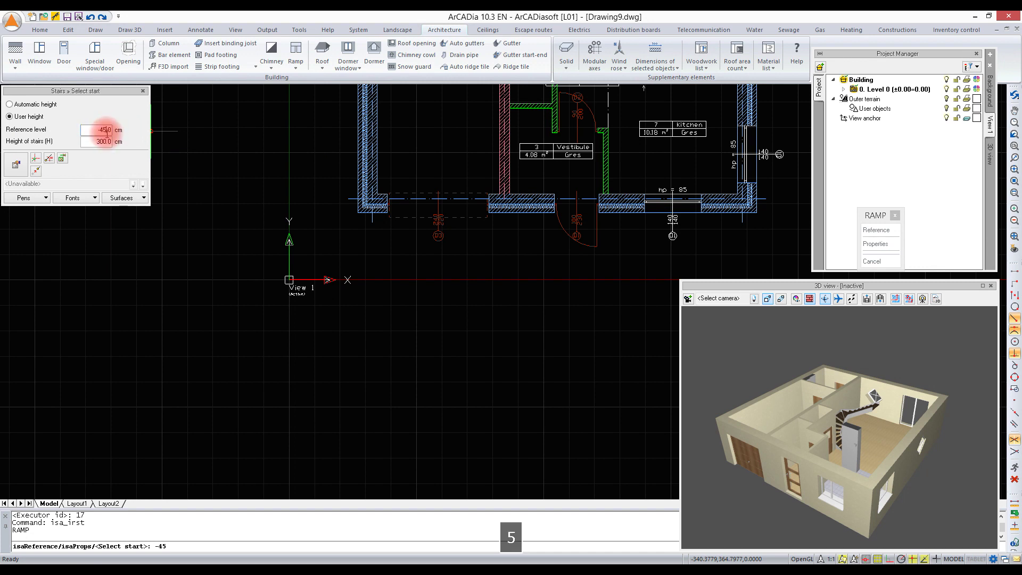
{"action": "left_click_drag", "start_coordinate": [93, 141], "coordinate": [127, 140]}
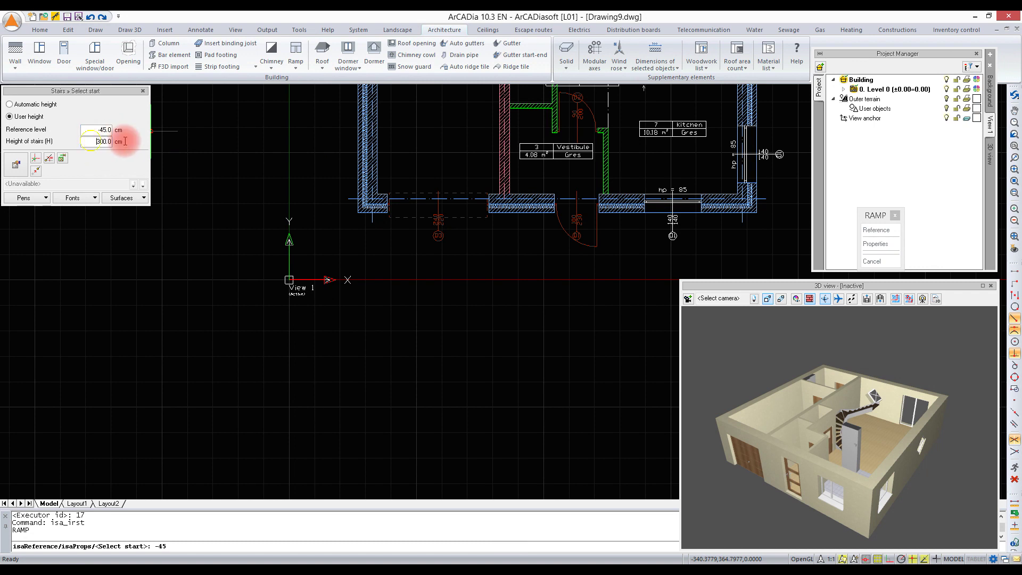
{"action": "type", "text": "45"}
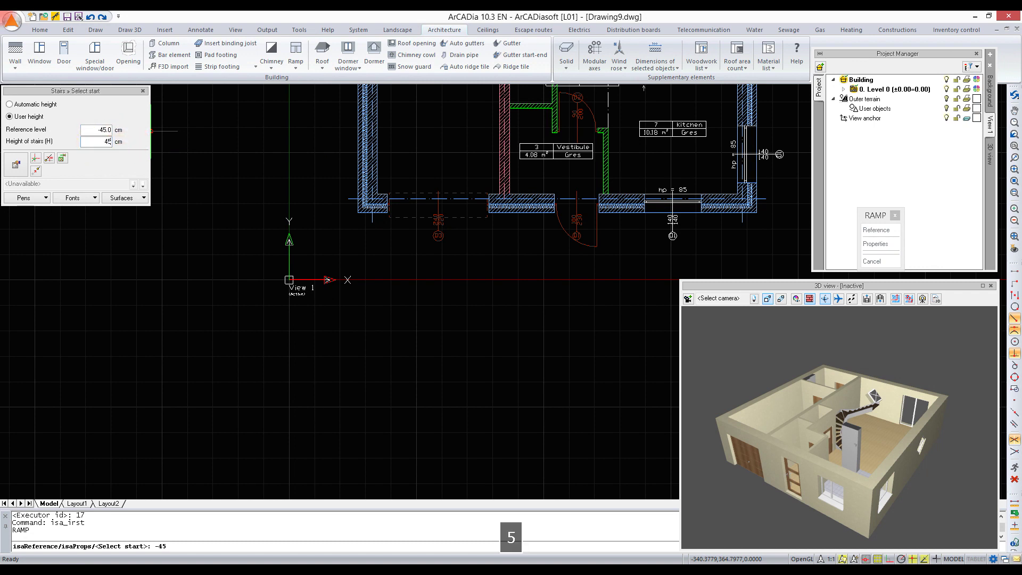
Step: Start the ramp 400 cm straight out from a reference point on the outer wall face beside the garage door
{"action": "left_click", "coordinate": [36, 169]}
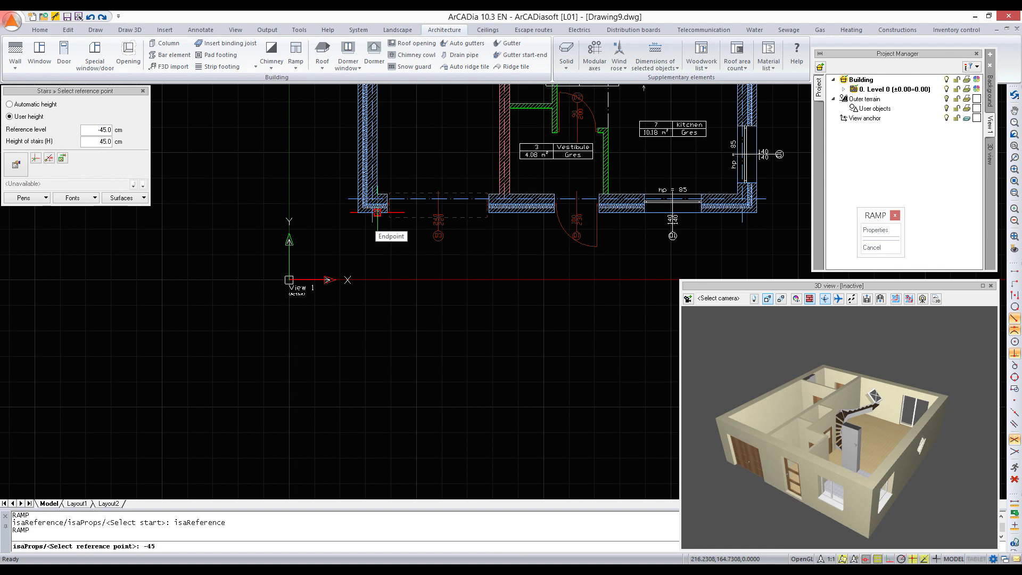
{"action": "left_click", "coordinate": [375, 214]}
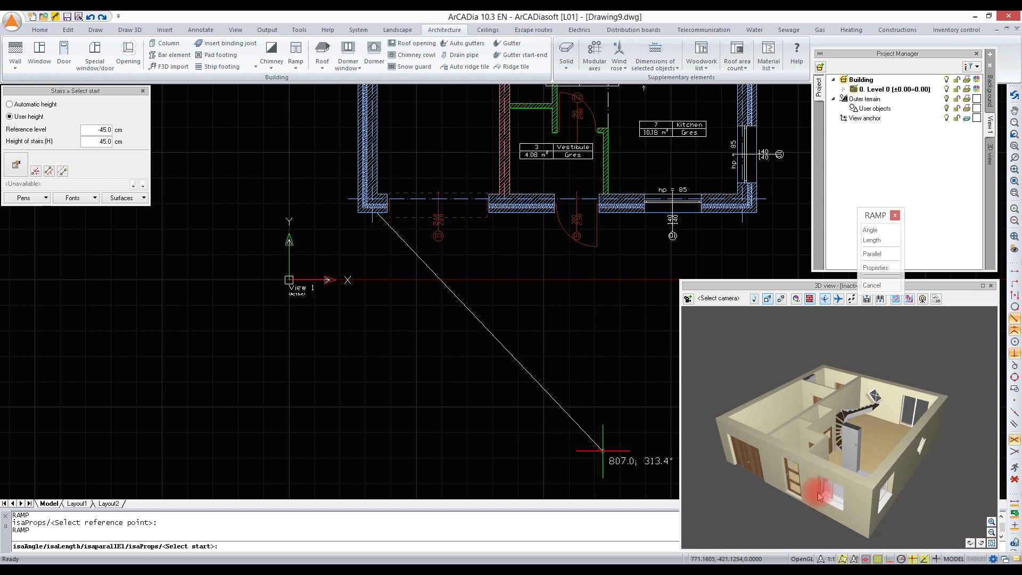
{"action": "left_click", "coordinate": [911, 558]}
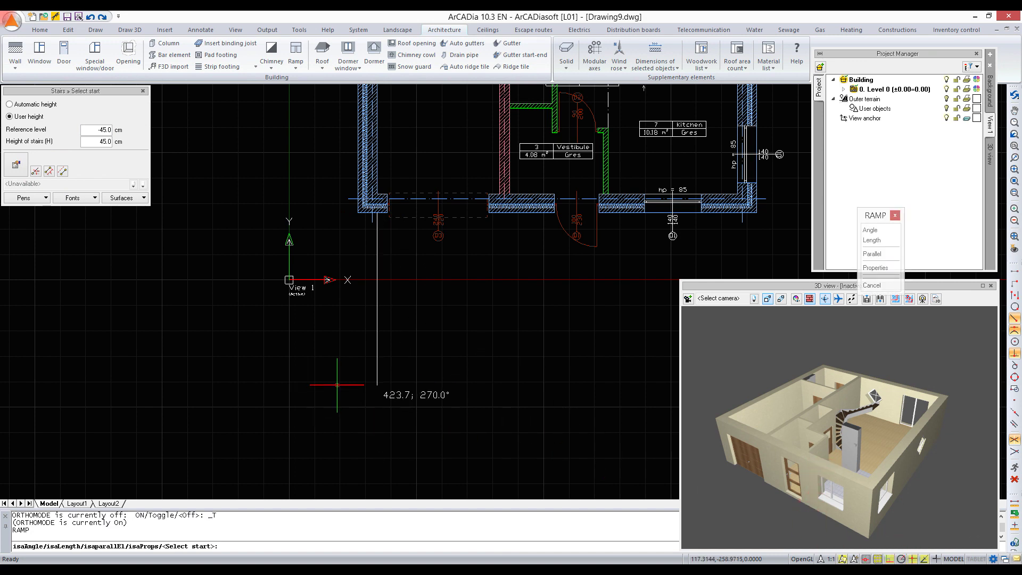
{"action": "type", "text": "400"}
{"action": "key", "text": "Return"}
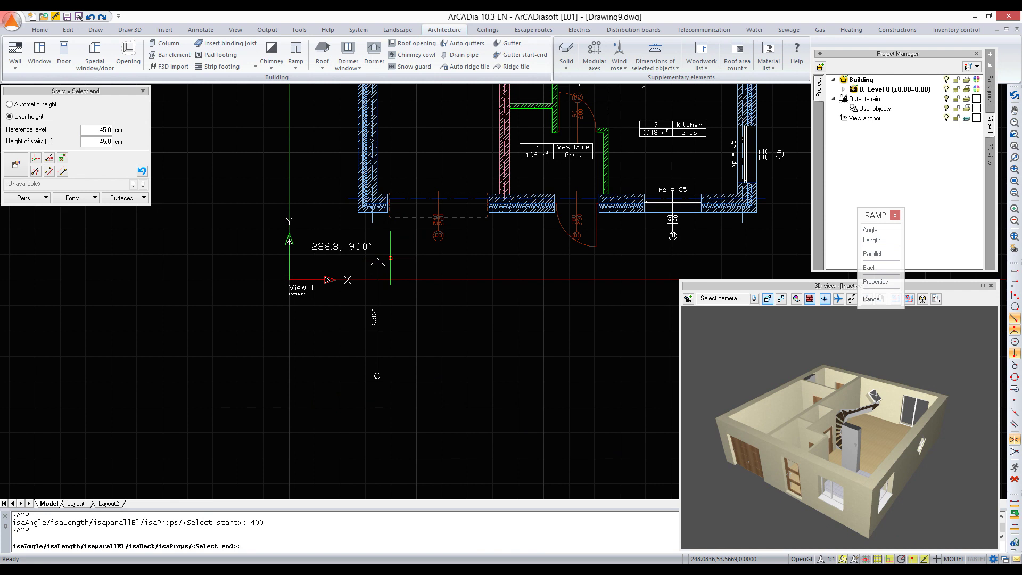
Step: Draw the ramp's slope 300 cm long and about 312.5 cm wide, add a flat section up to the garage door, and inspect it in 3D
{"action": "type", "text": "300"}
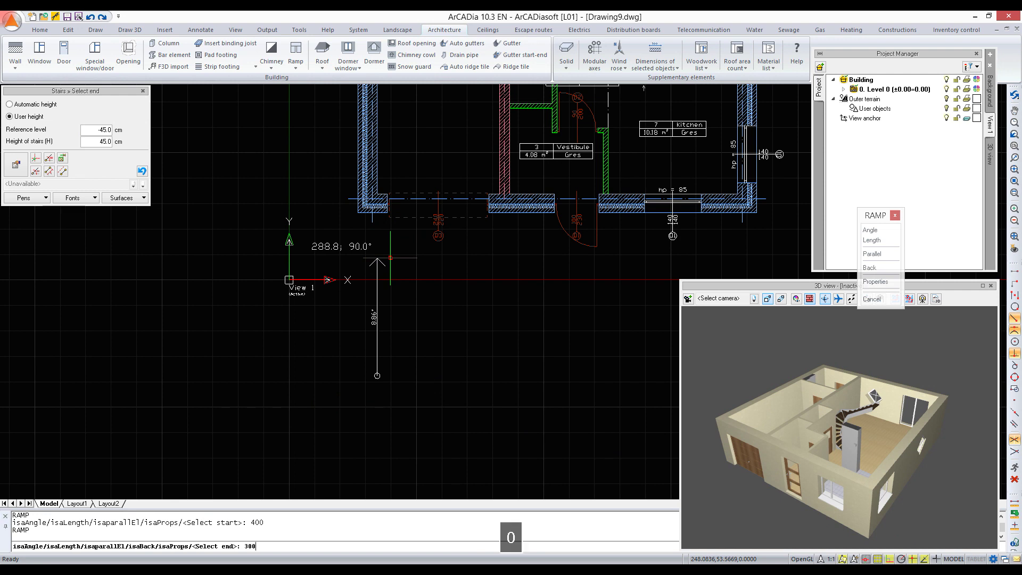
{"action": "key", "text": "Return"}
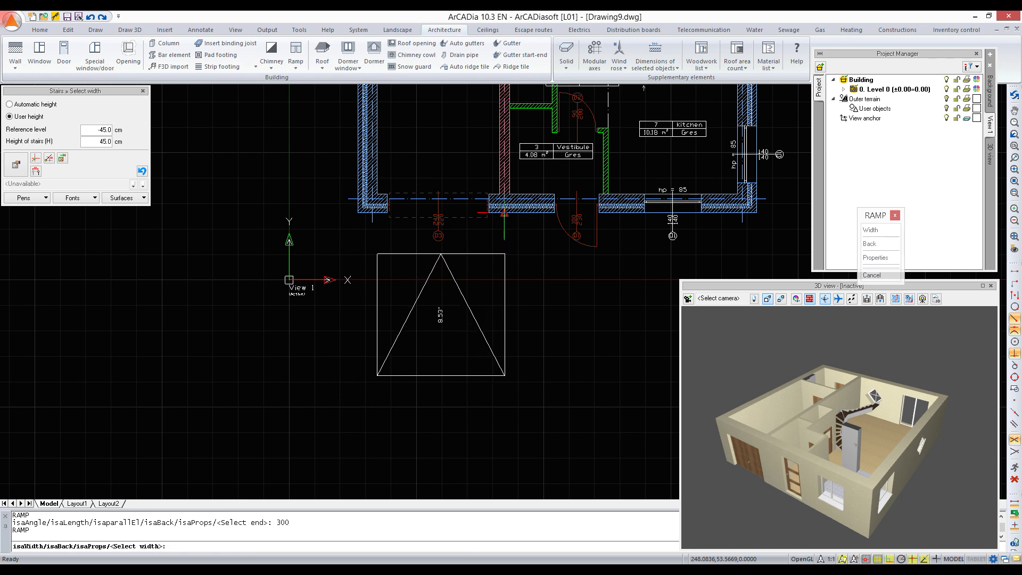
{"action": "left_click", "coordinate": [505, 213]}
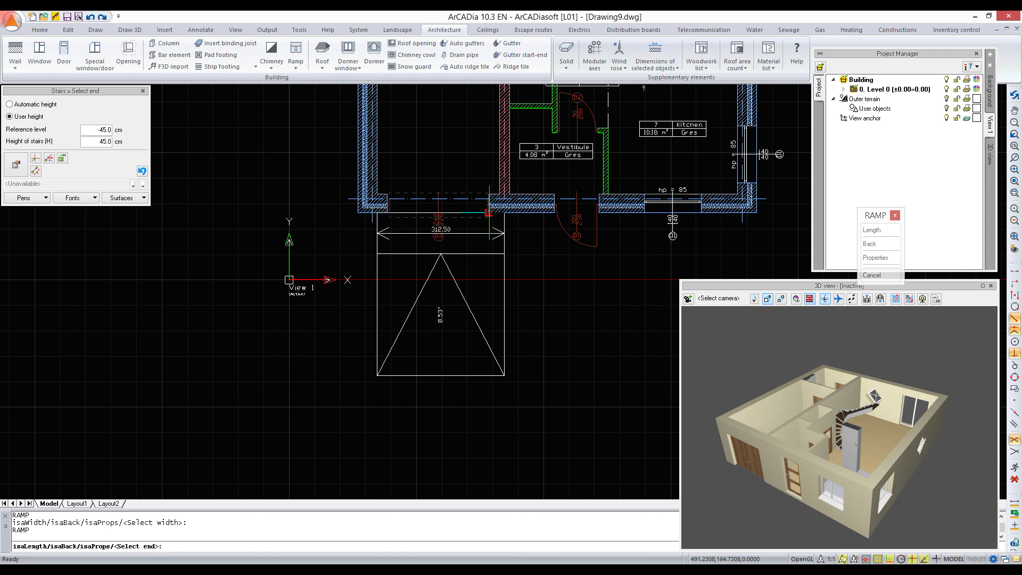
{"action": "left_click", "coordinate": [489, 208]}
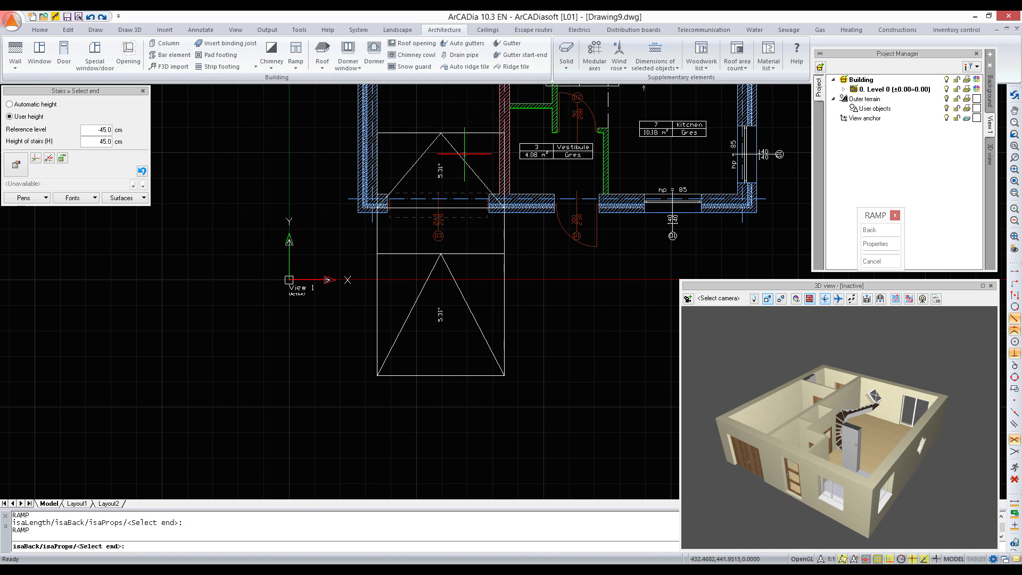
{"action": "key", "text": "Return"}
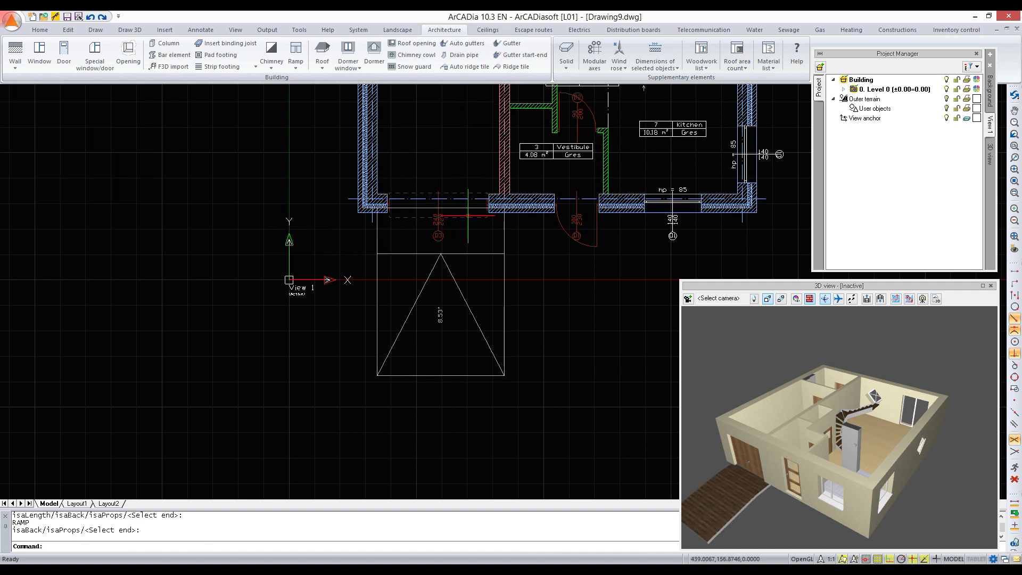
{"action": "left_click_drag", "start_coordinate": [783, 472], "coordinate": [784, 470]}
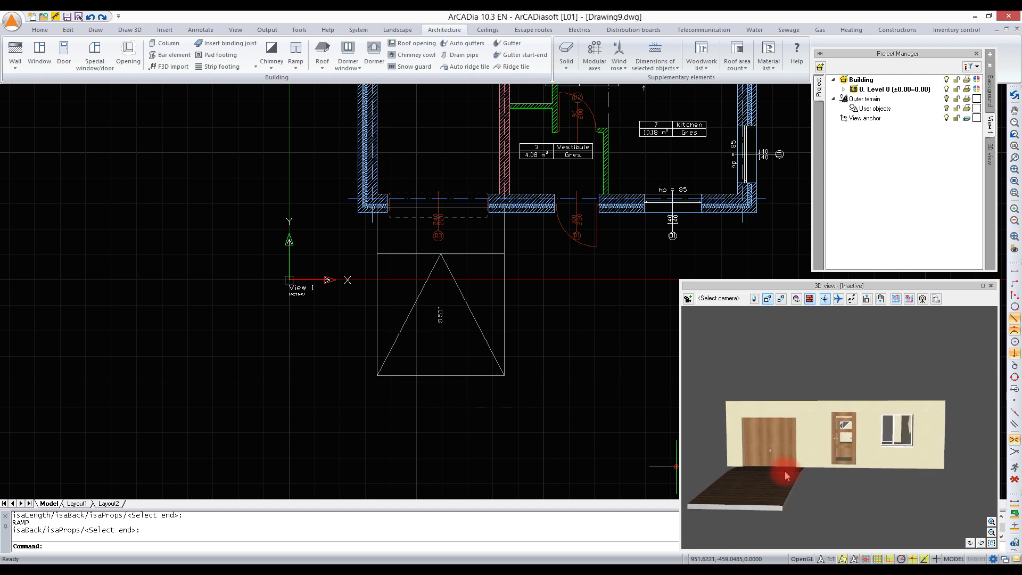